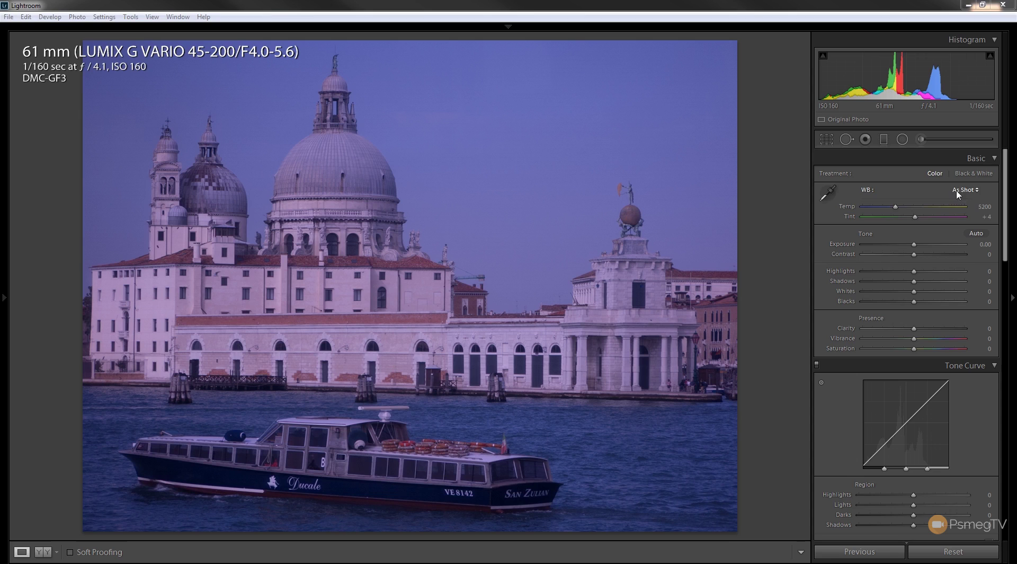
Start from Auto white balance, then warm Temp to 9157 and set Tint to -19
click(965, 190)
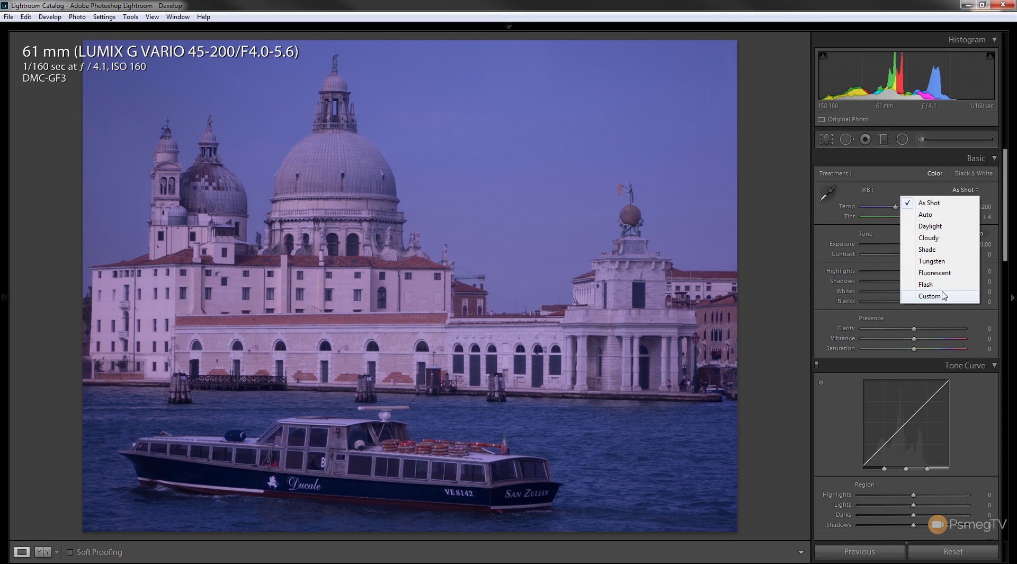
click(938, 215)
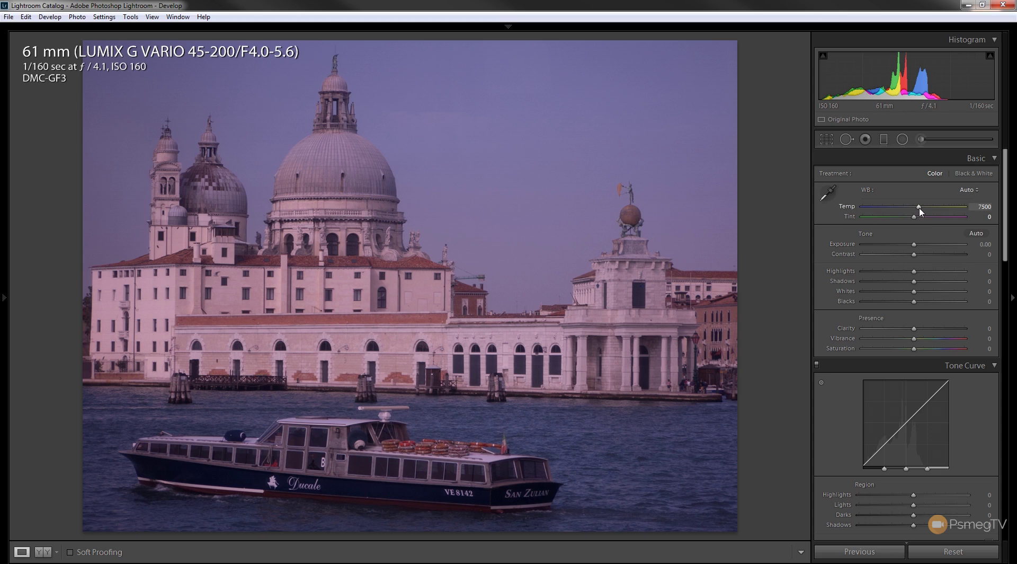
drag(919, 211, 926, 211)
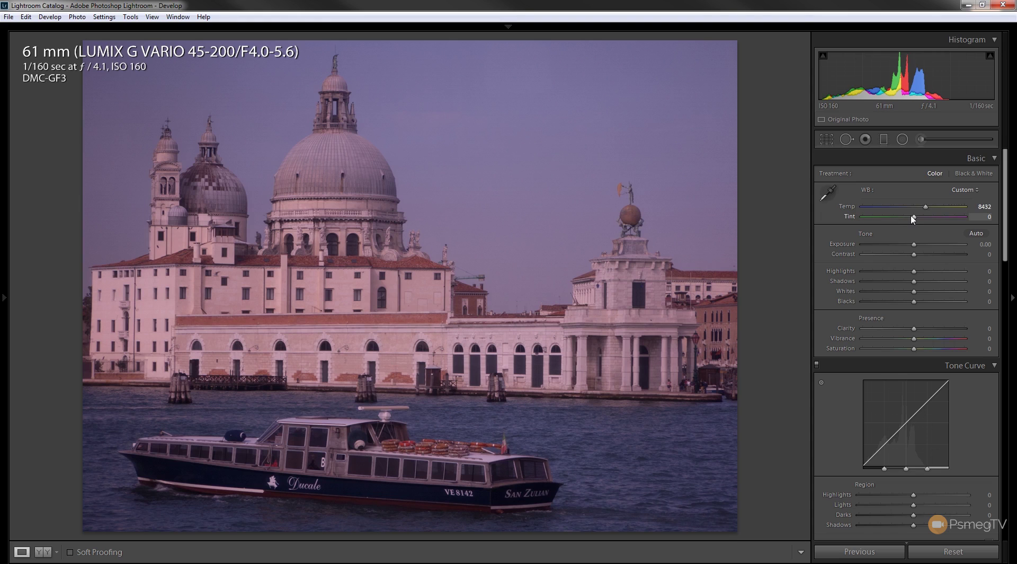
drag(914, 218, 907, 218)
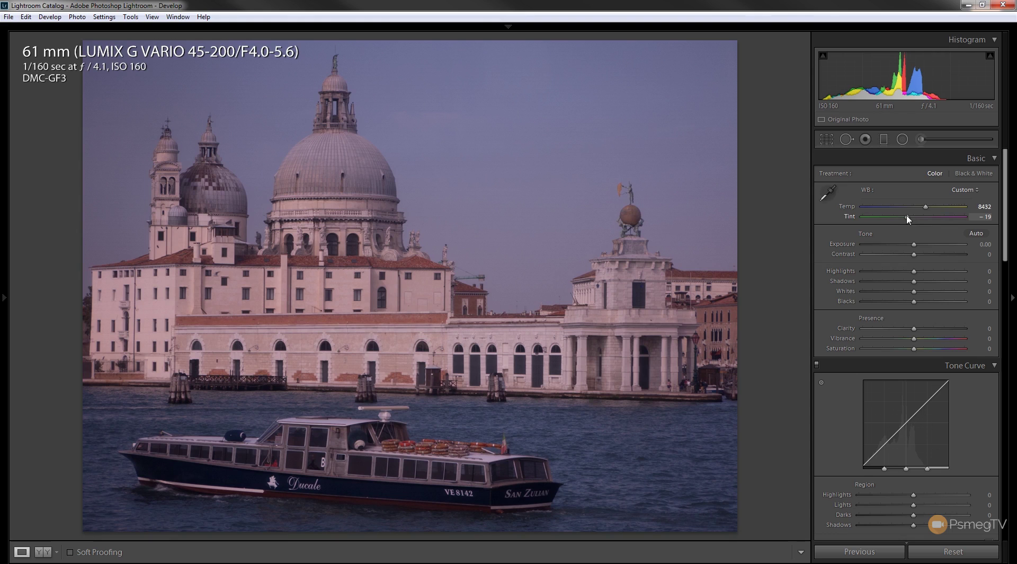
drag(928, 210, 932, 210)
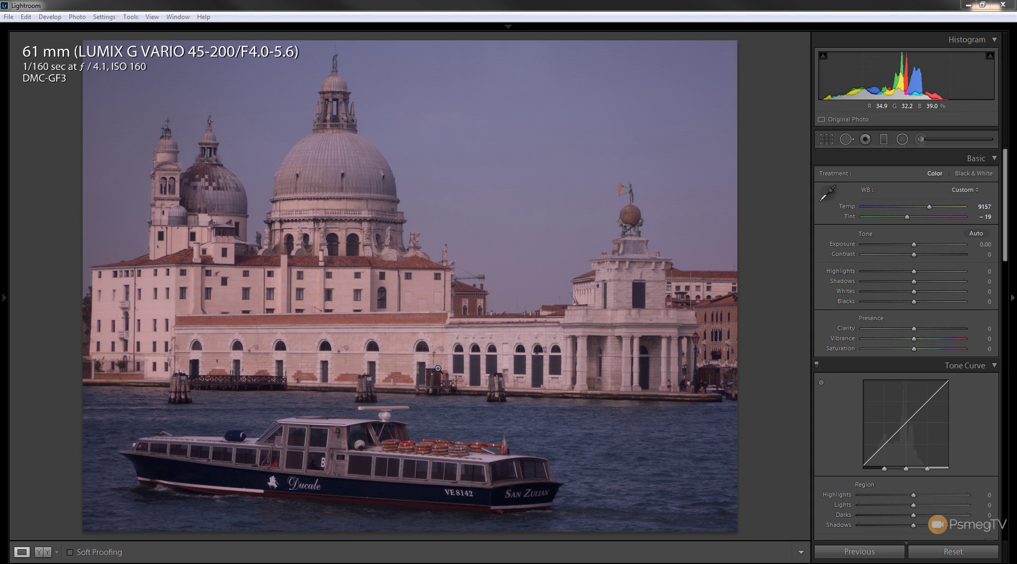
In the Basic panel, set Exposure +0.23, Contrast +34 and Clarity +55
drag(914, 244, 919, 248)
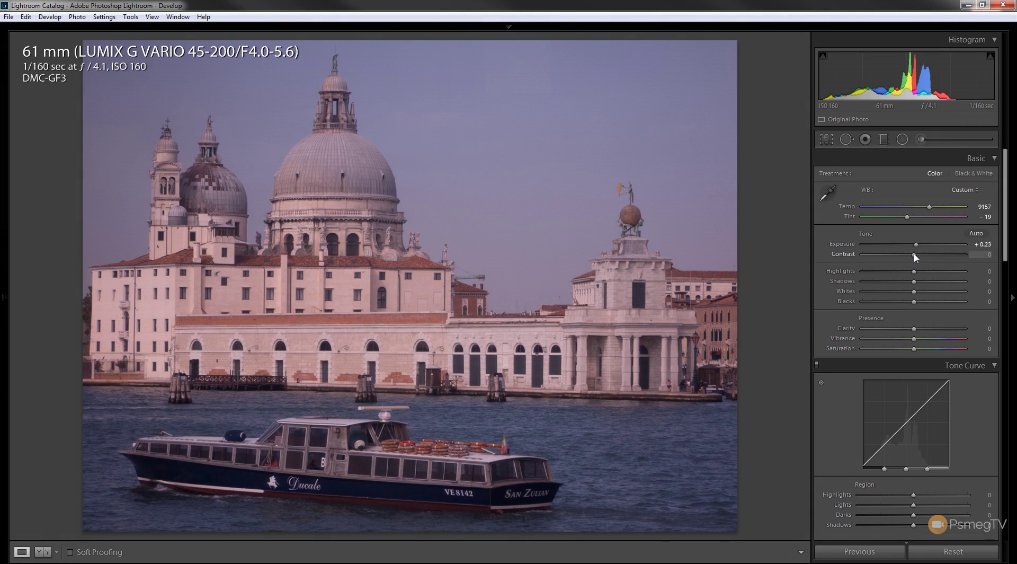
drag(916, 256, 932, 257)
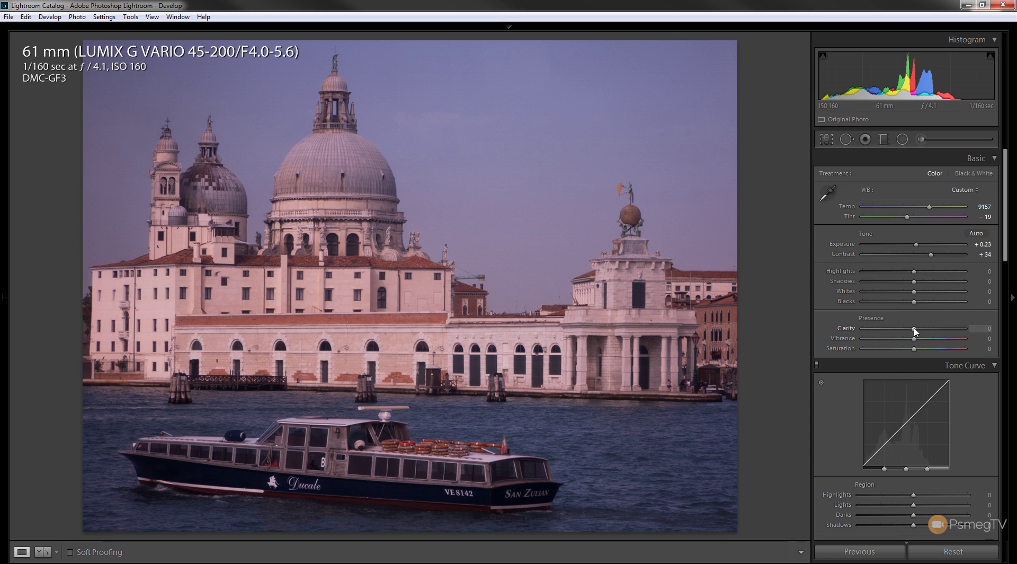
drag(915, 331, 943, 329)
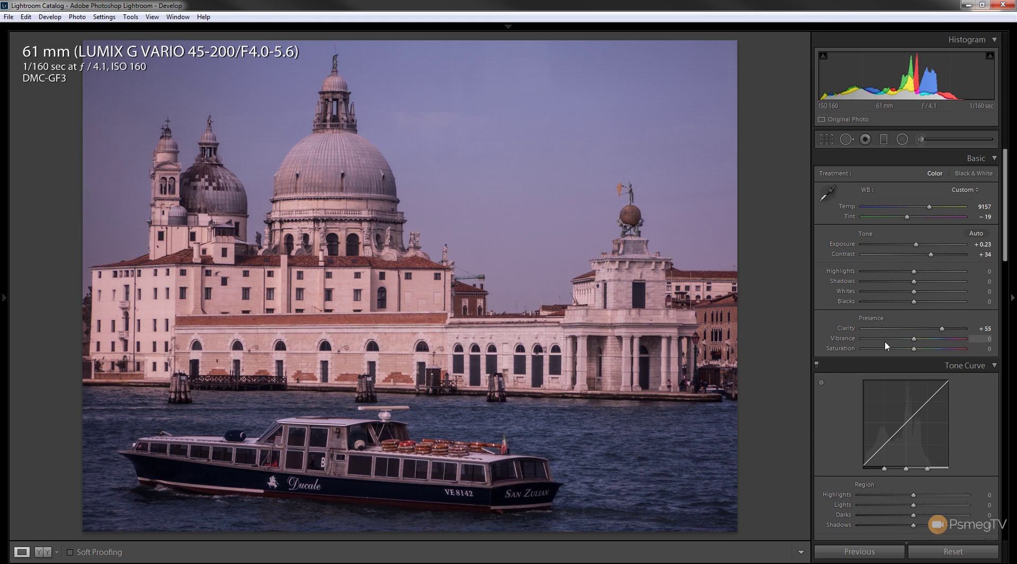
Boost Vibrance to +21, lift Shadows to +67 and set Blacks to -14
mouse_move(915, 343)
mouse_down()
mouse_move(926, 343)
mouse_move(919, 353)
mouse_up()
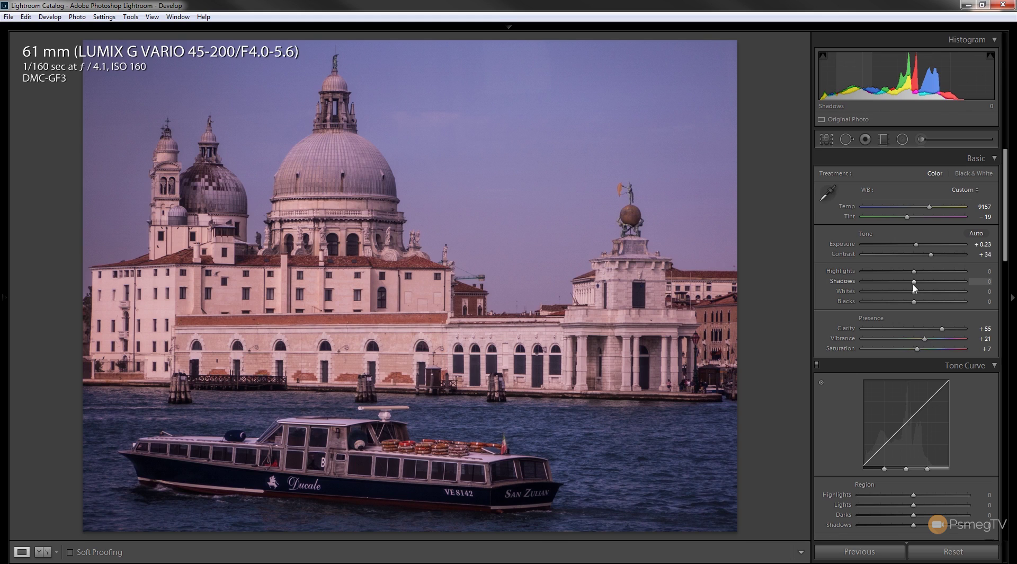
drag(914, 284, 926, 284)
drag(927, 286, 942, 286)
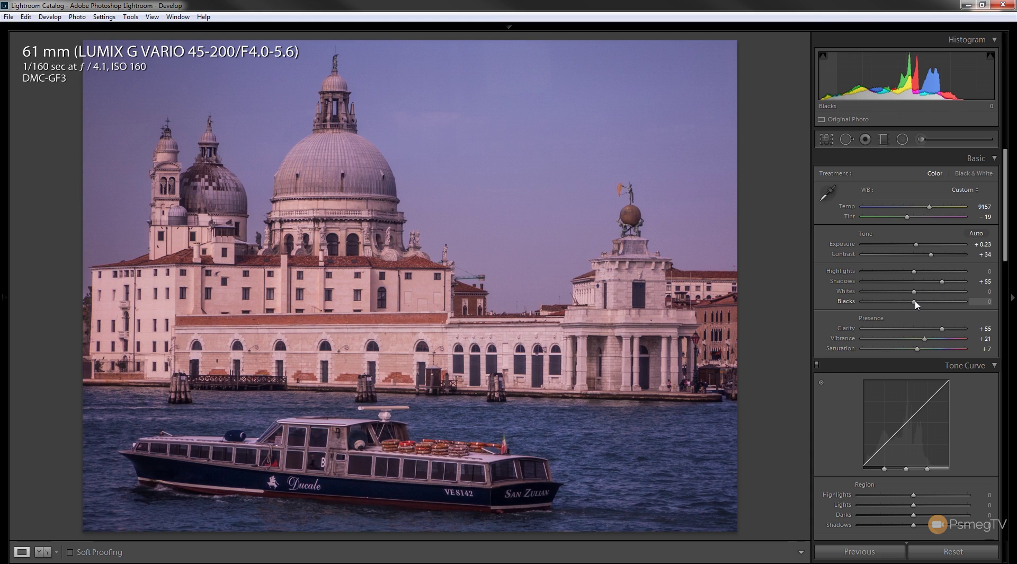
mouse_move(916, 301)
mouse_down()
mouse_move(929, 302)
mouse_move(928, 291)
mouse_up()
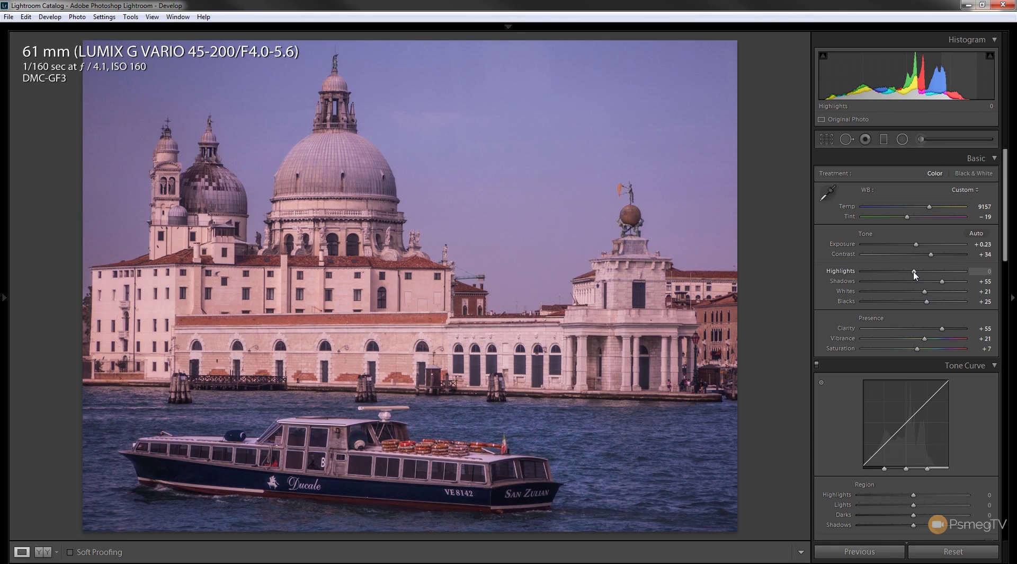
Raise Highlights to +38 while previewing clipping, and Whites to +34
drag(916, 272, 926, 273)
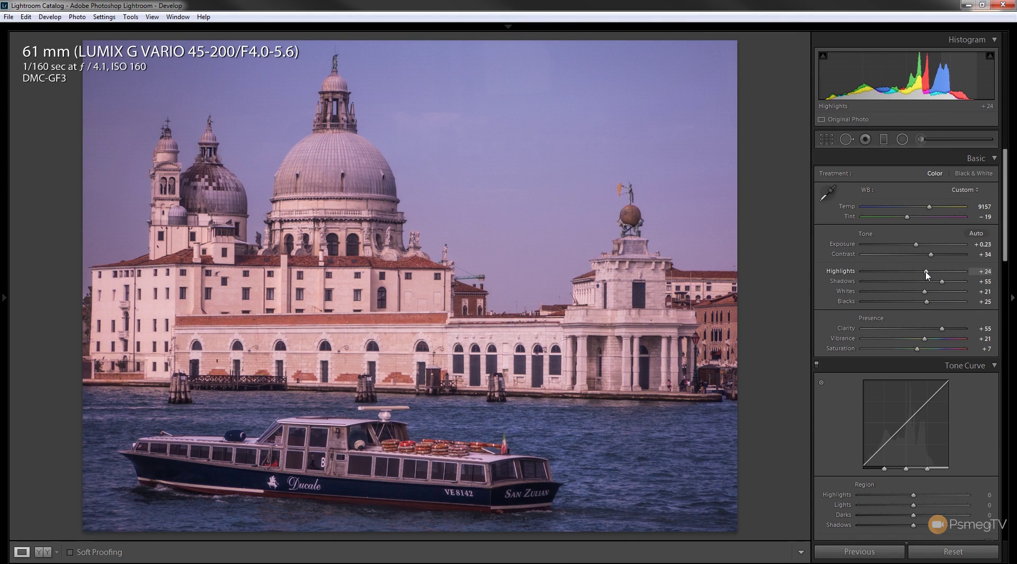
mouse_move(927, 273)
mouse_down()
mouse_move(961, 273)
mouse_move(869, 285)
mouse_move(943, 272)
mouse_move(951, 285)
mouse_move(868, 287)
mouse_move(957, 285)
mouse_move(927, 276)
mouse_move(935, 281)
mouse_up()
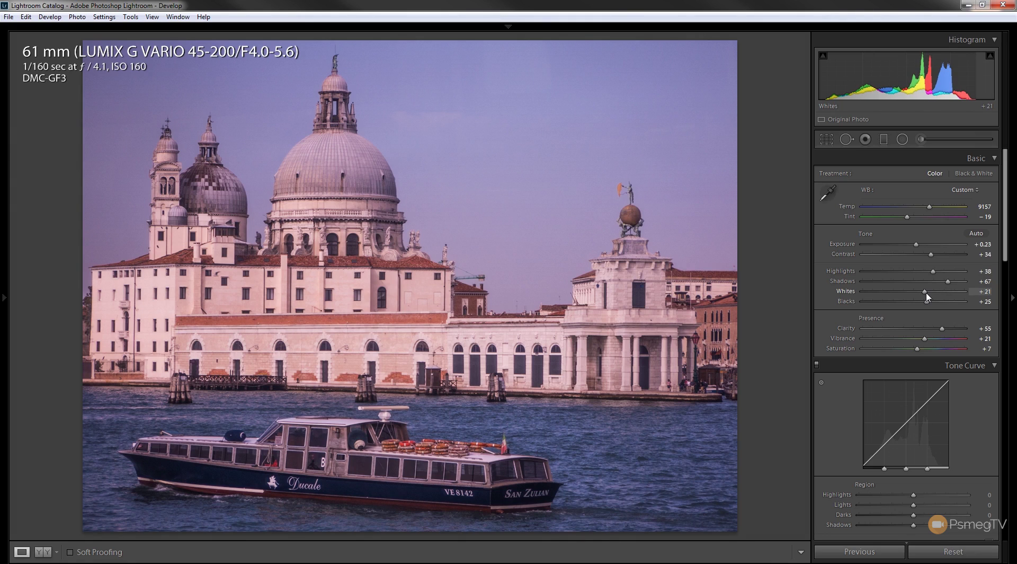
drag(927, 296, 907, 306)
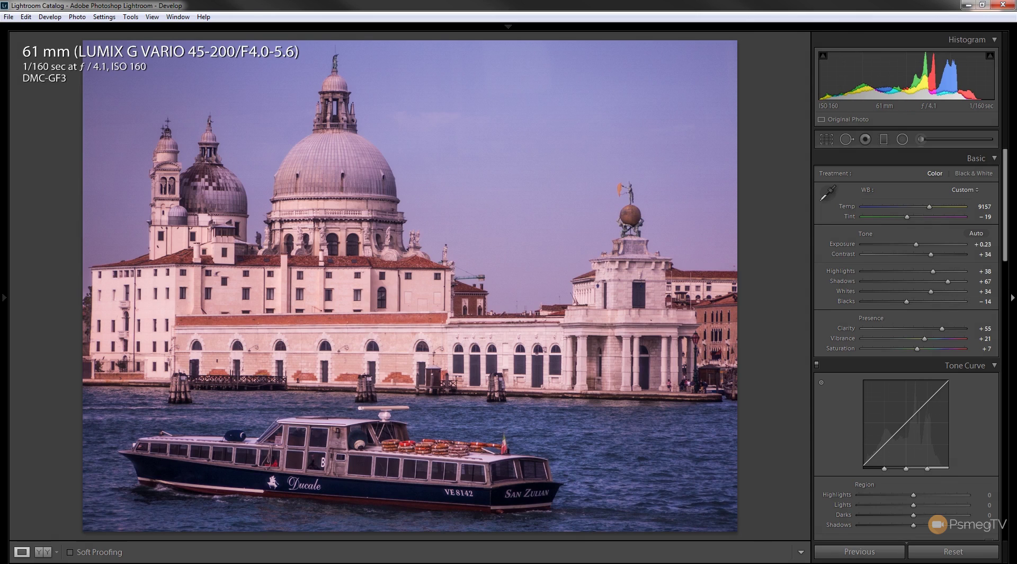
drag(1005, 223, 1008, 296)
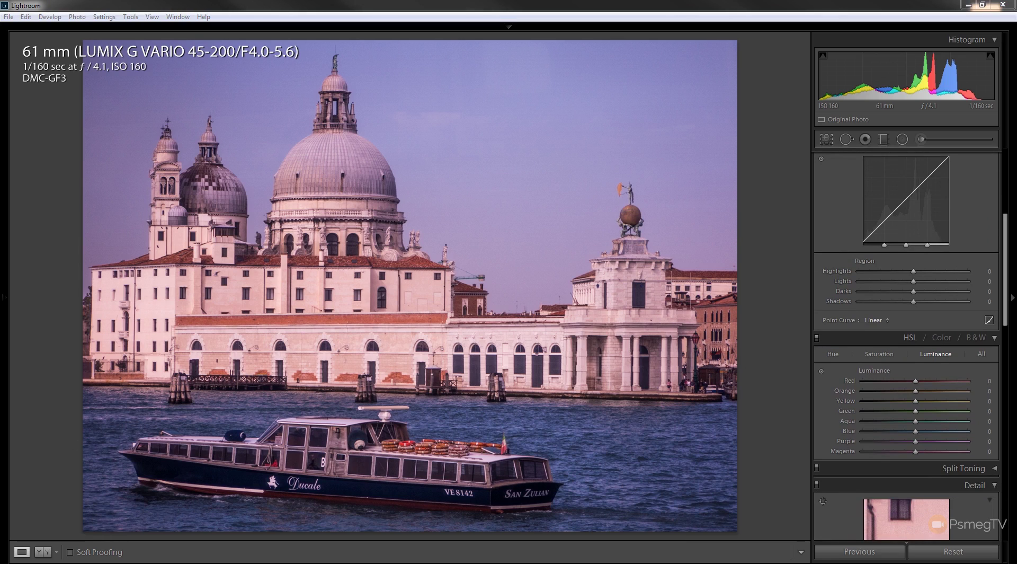
Shift the tone curve split point and set Highlights +41, Lights -30, Darks +30, Shadows -36
scroll(1006, 272, up, 2)
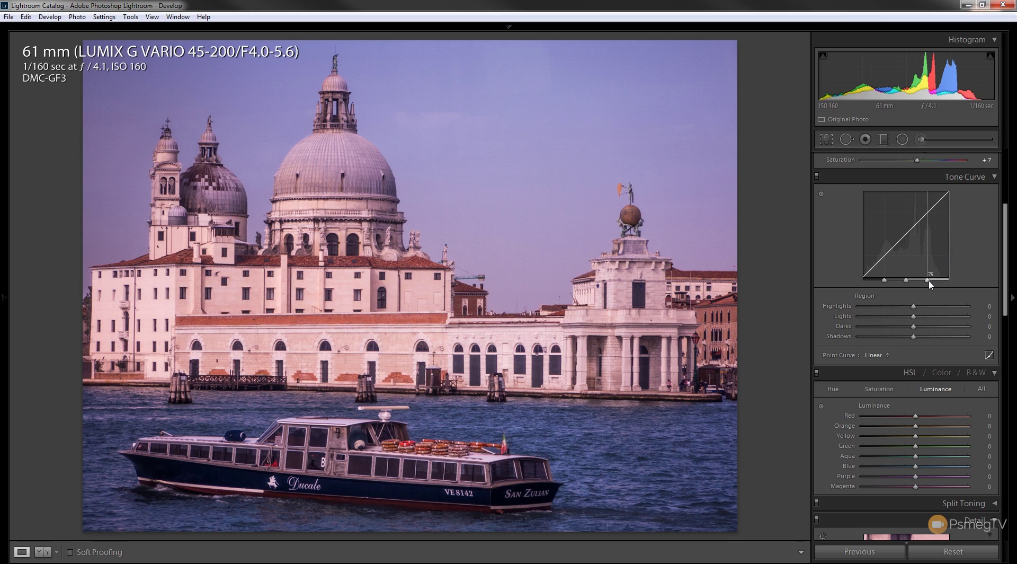
drag(927, 281, 939, 282)
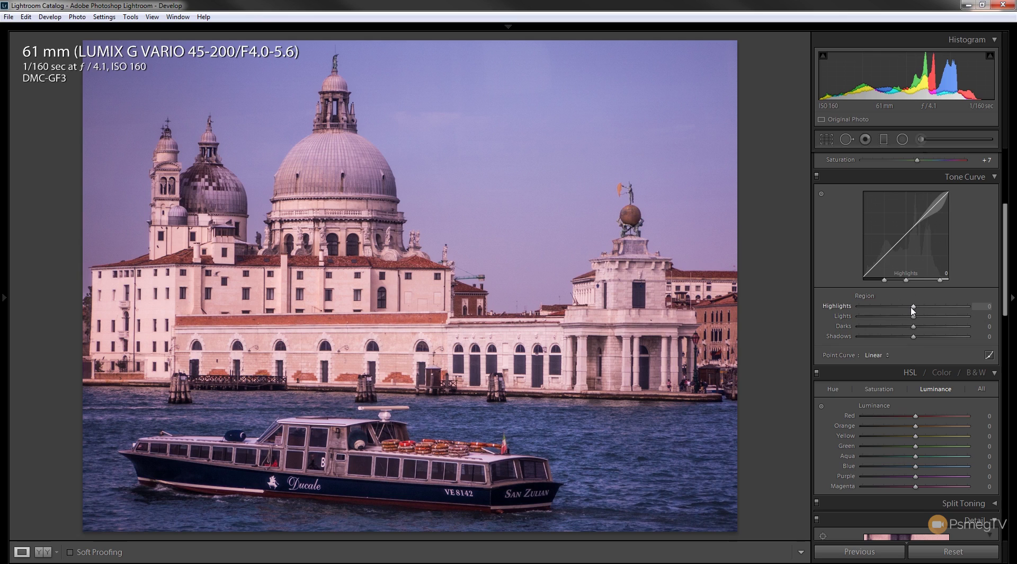
drag(914, 308, 890, 317)
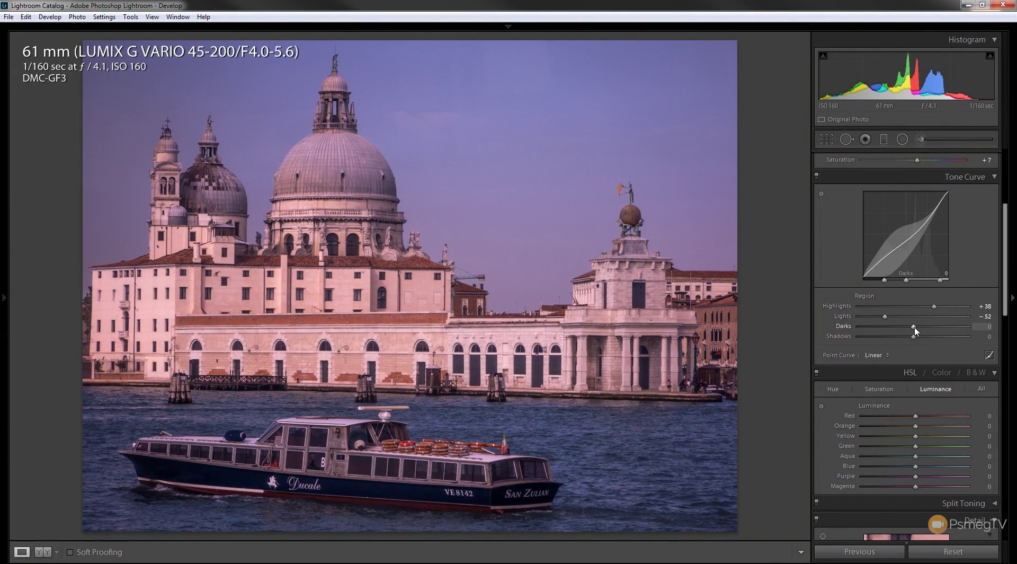
drag(917, 328, 937, 312)
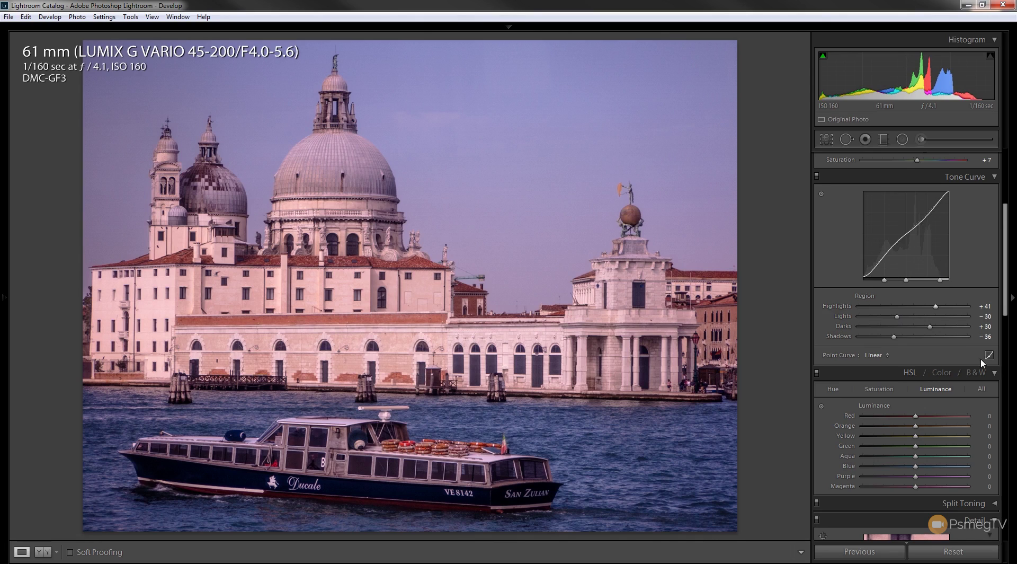
Check the Point Curve presets and keep the curve Linear
drag(1009, 268, 1006, 284)
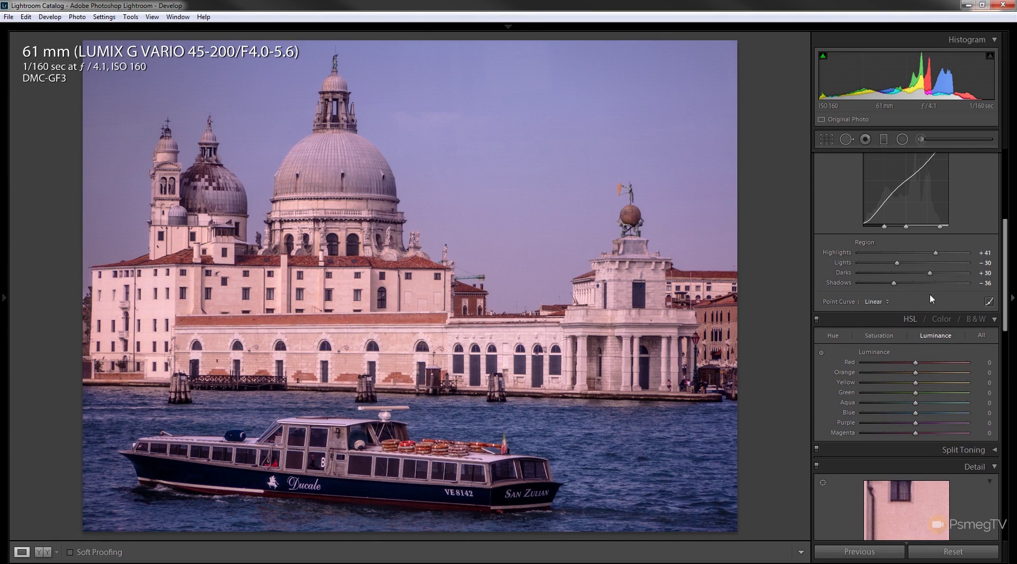
click(887, 302)
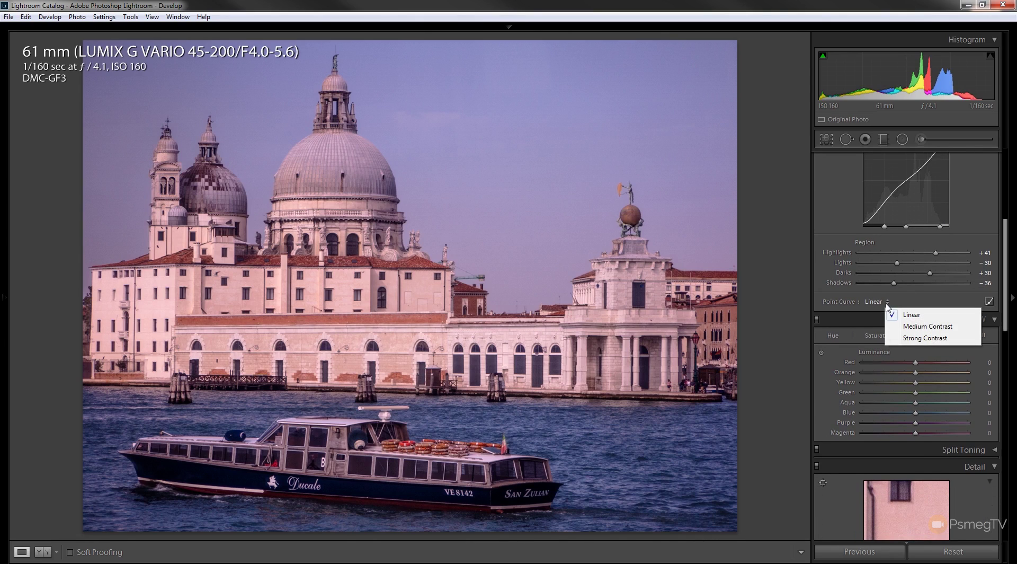
click(923, 295)
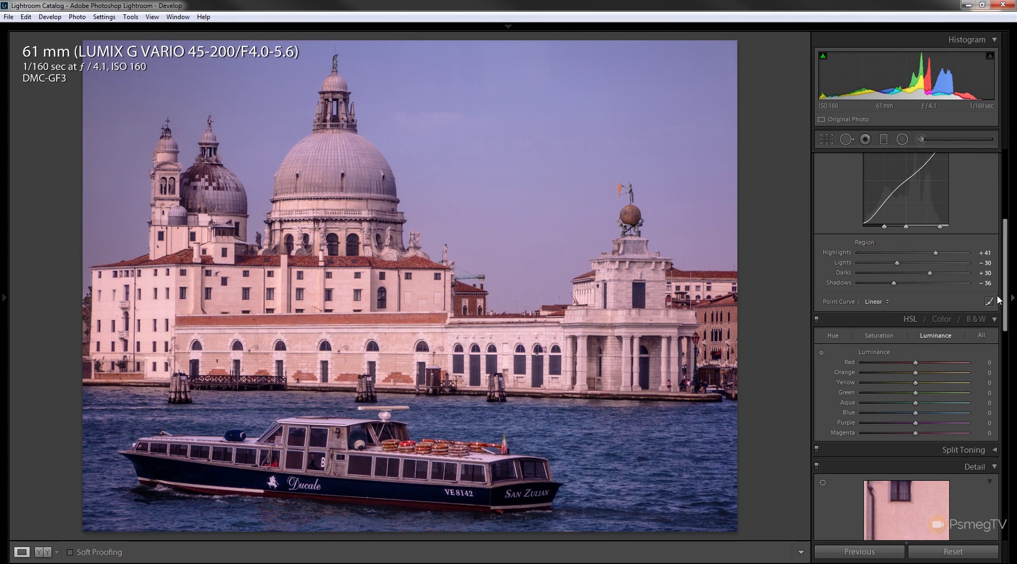
drag(1008, 295, 1007, 326)
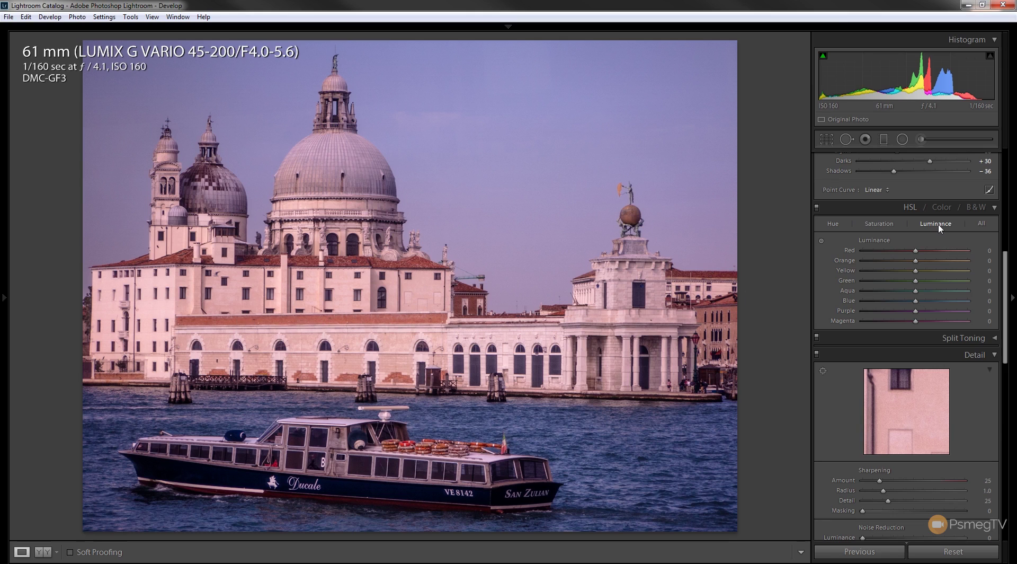
Boost Orange saturation to +30 and adjust Orange luminance, toggling HSL off and on to compare
click(879, 224)
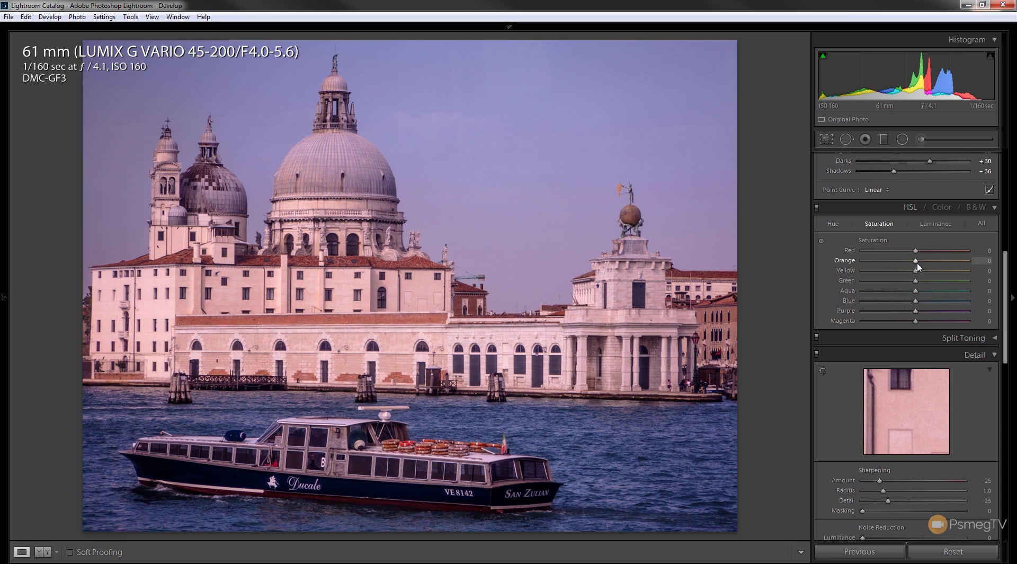
mouse_move(918, 262)
mouse_down()
mouse_move(934, 263)
mouse_move(919, 252)
mouse_move(931, 255)
mouse_up()
click(935, 223)
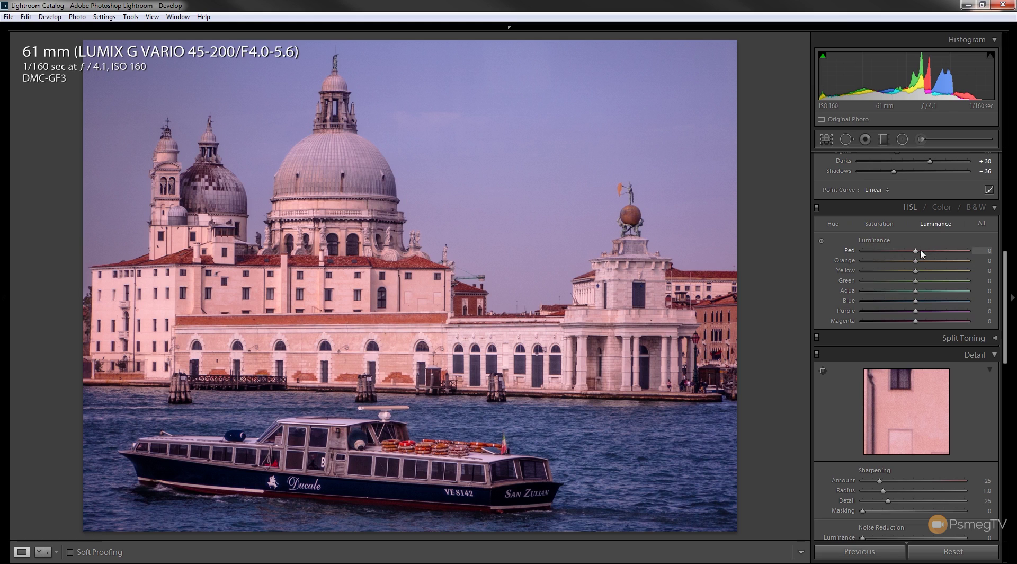
drag(920, 264, 896, 256)
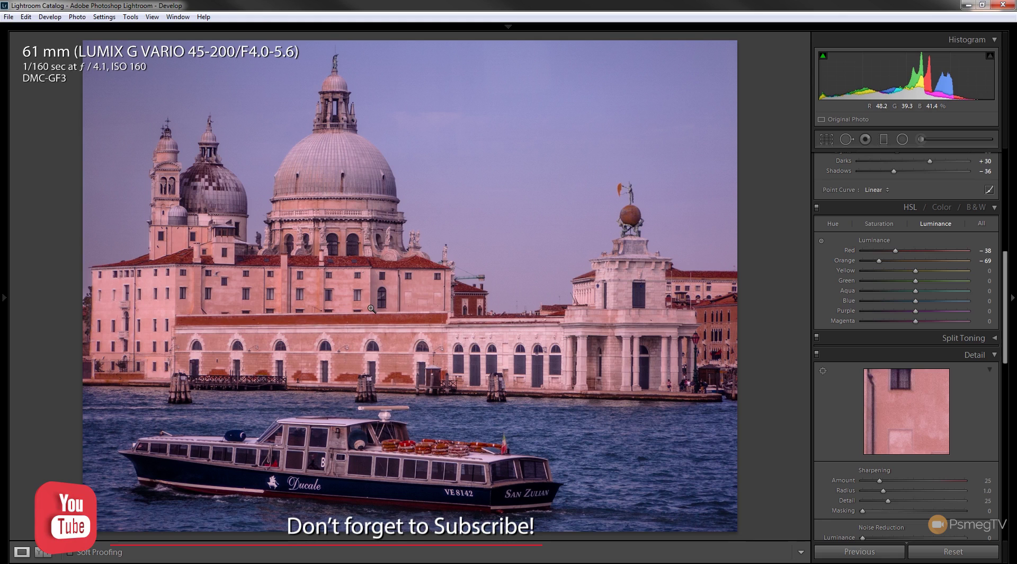
click(817, 209)
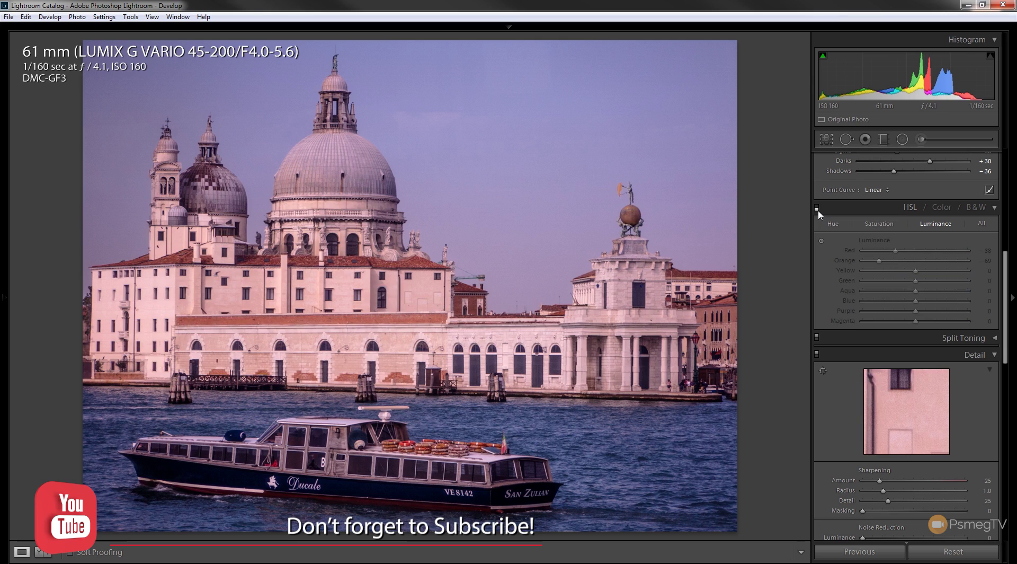
click(818, 210)
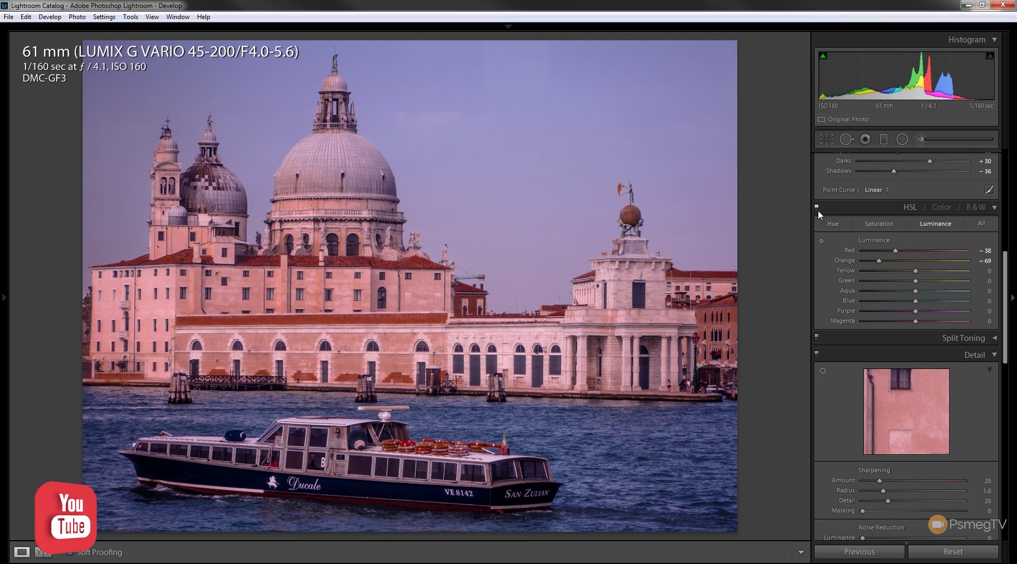
Set Orange luminance to -31, Red luminance to -7 and Aqua saturation to +40
drag(879, 261, 909, 253)
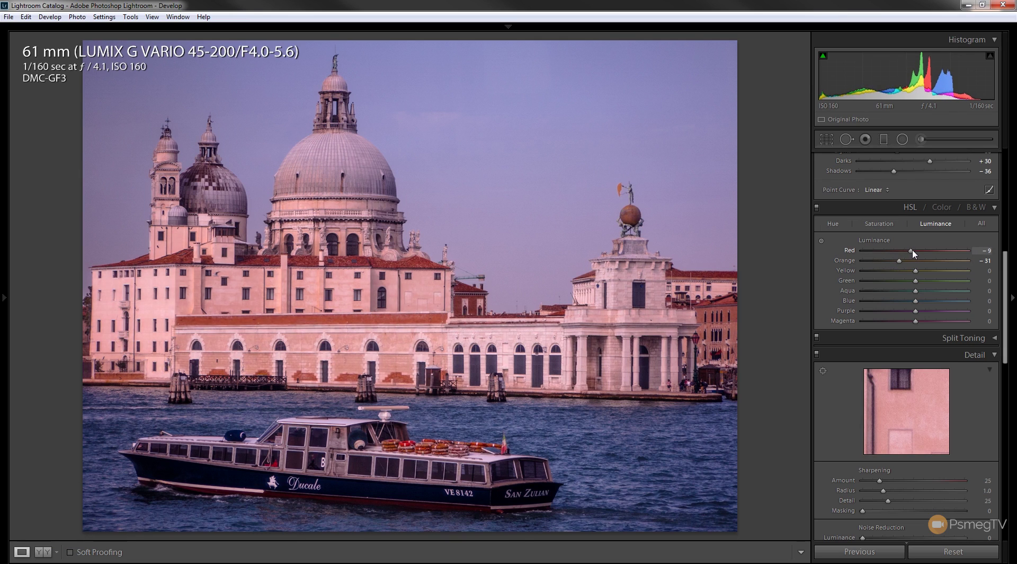
drag(913, 254, 915, 254)
click(886, 224)
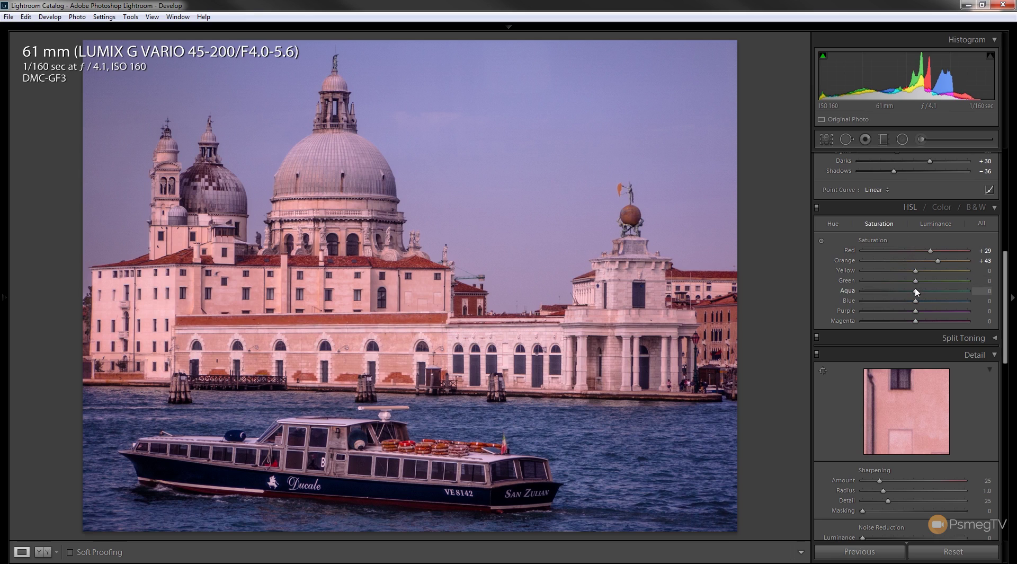
mouse_move(917, 292)
mouse_down()
mouse_move(937, 291)
mouse_move(920, 301)
mouse_move(939, 303)
mouse_move(888, 301)
mouse_move(926, 301)
mouse_up()
Shift the HSL hue of Aqua to +21 and Blue to -12
click(935, 224)
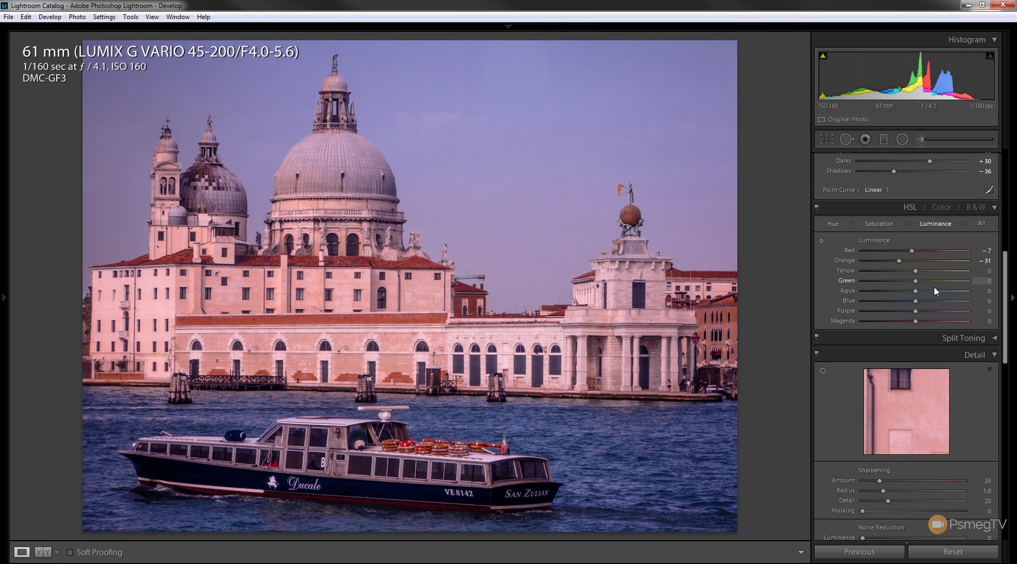
click(834, 225)
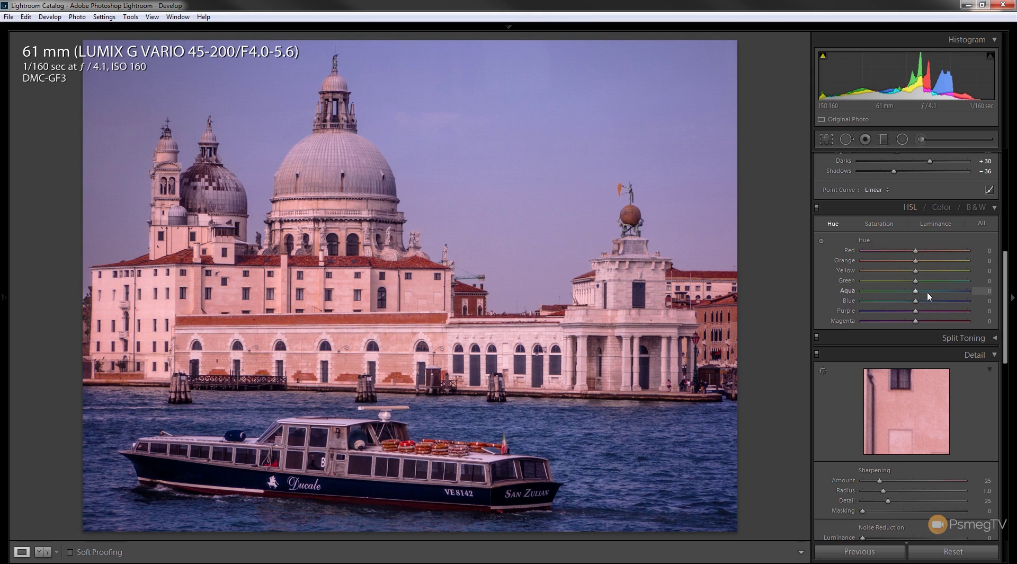
drag(919, 305, 890, 303)
drag(888, 303, 928, 295)
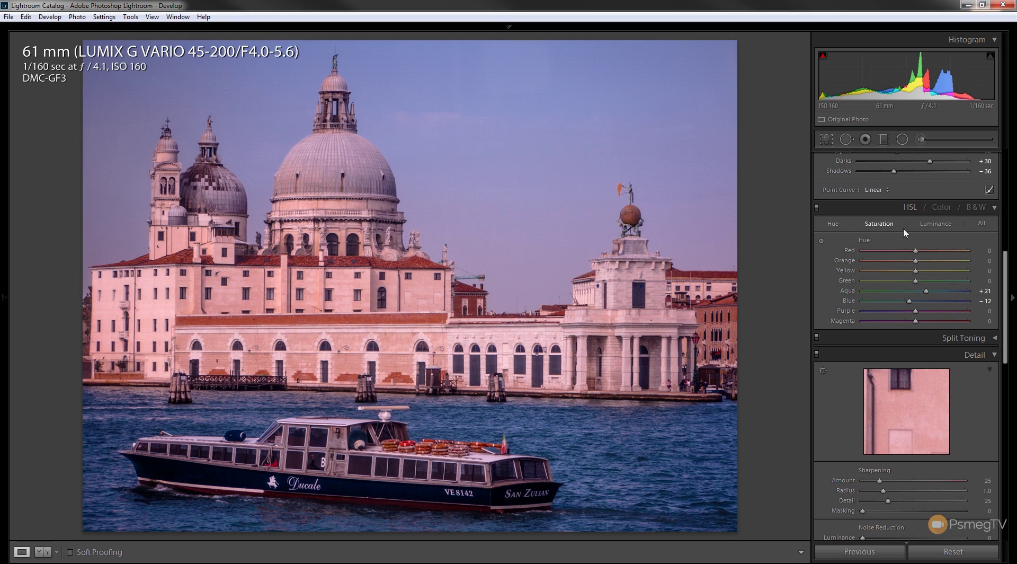
Set Blue saturation to +18 and lower Red saturation to -6
click(904, 229)
mouse_move(915, 251)
mouse_down()
mouse_move(933, 251)
mouse_move(916, 255)
mouse_up()
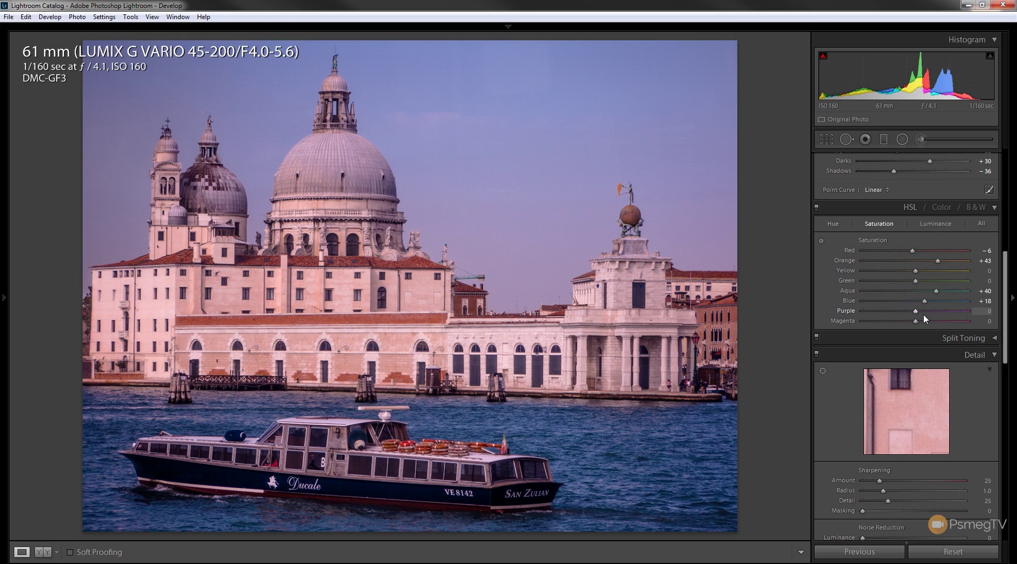
scroll(1008, 300, down, 5)
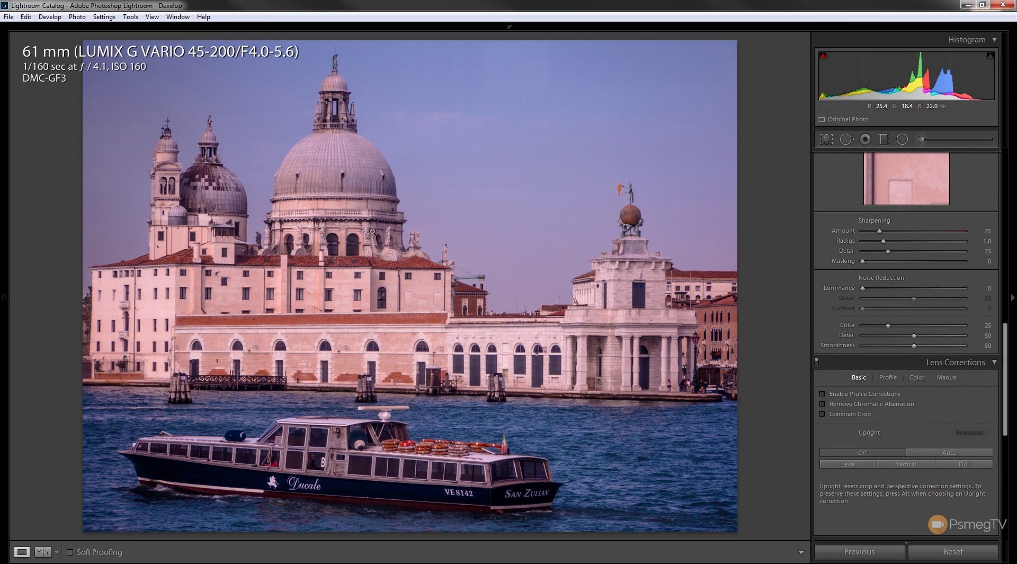
Zoom to 1:1 on the domes and set Noise Reduction Luminance to 26, checking the facade below
click(262, 122)
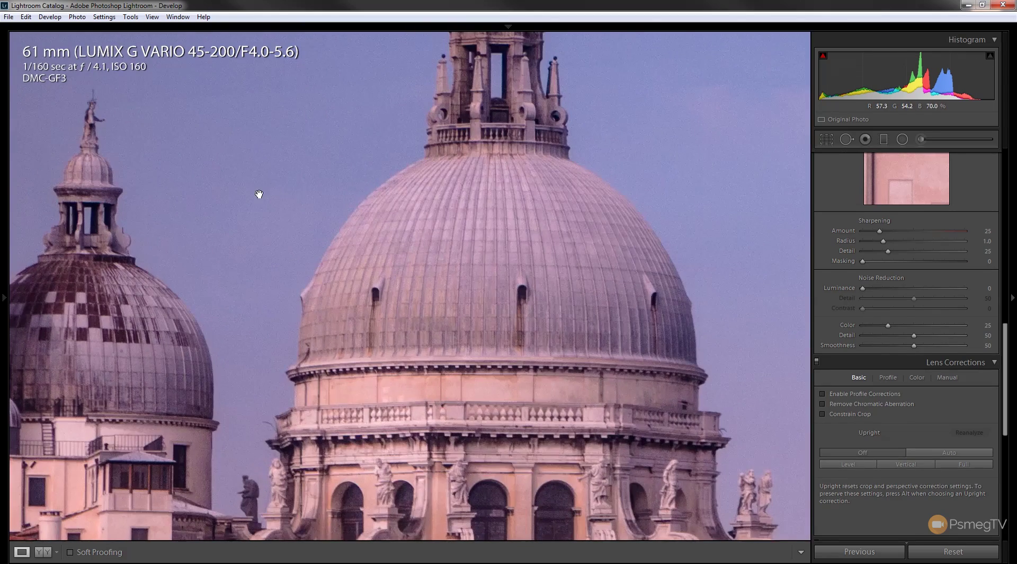
drag(268, 211, 399, 245)
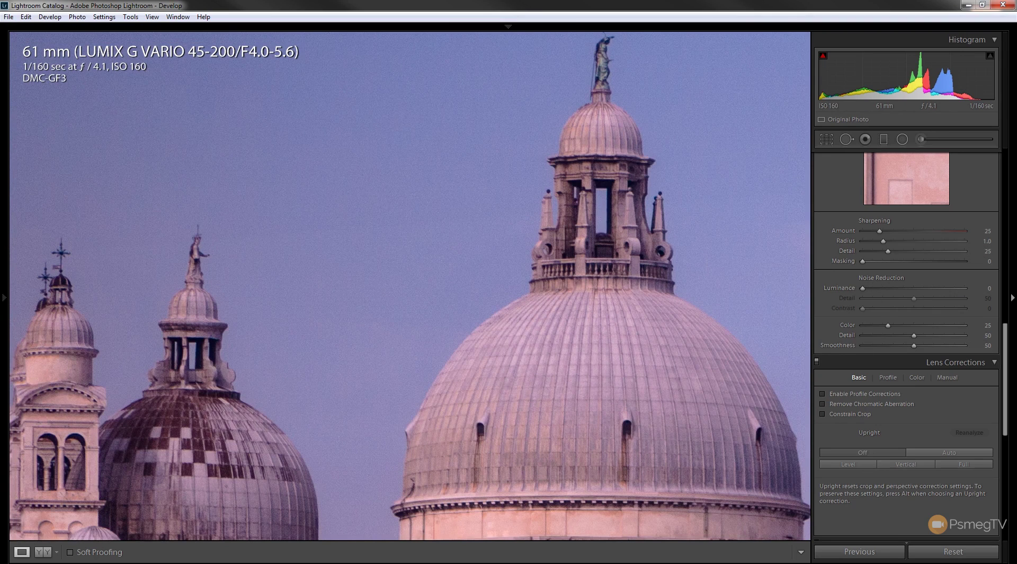
drag(1008, 332, 1008, 324)
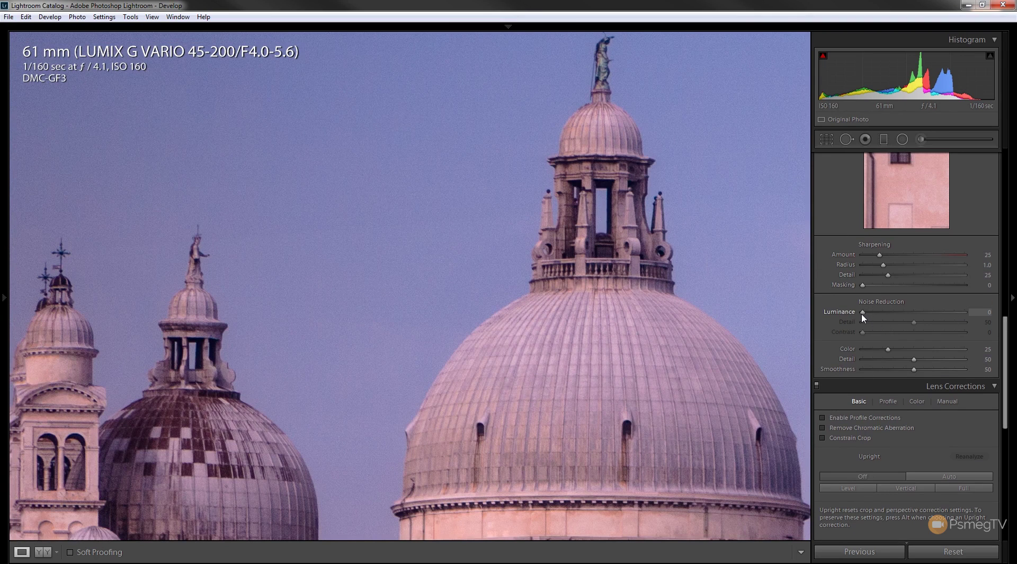
drag(862, 313, 893, 313)
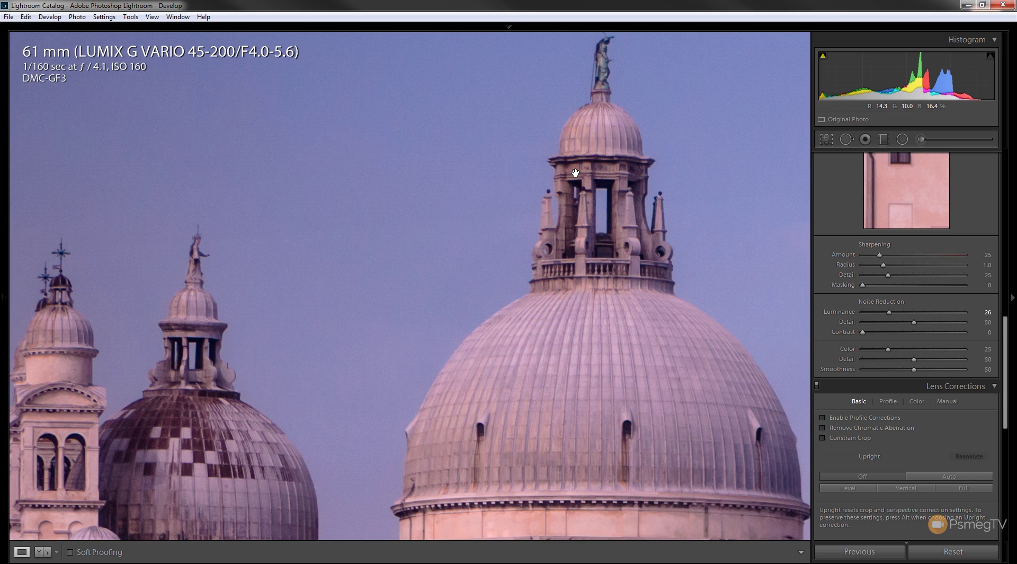
drag(552, 429, 566, 244)
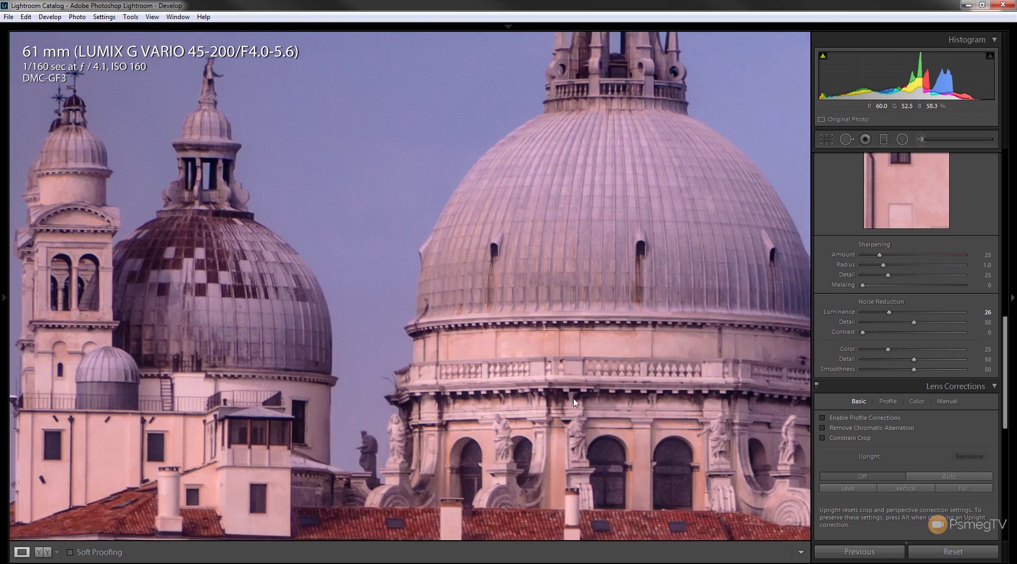
drag(575, 403, 567, 341)
drag(504, 372, 548, 353)
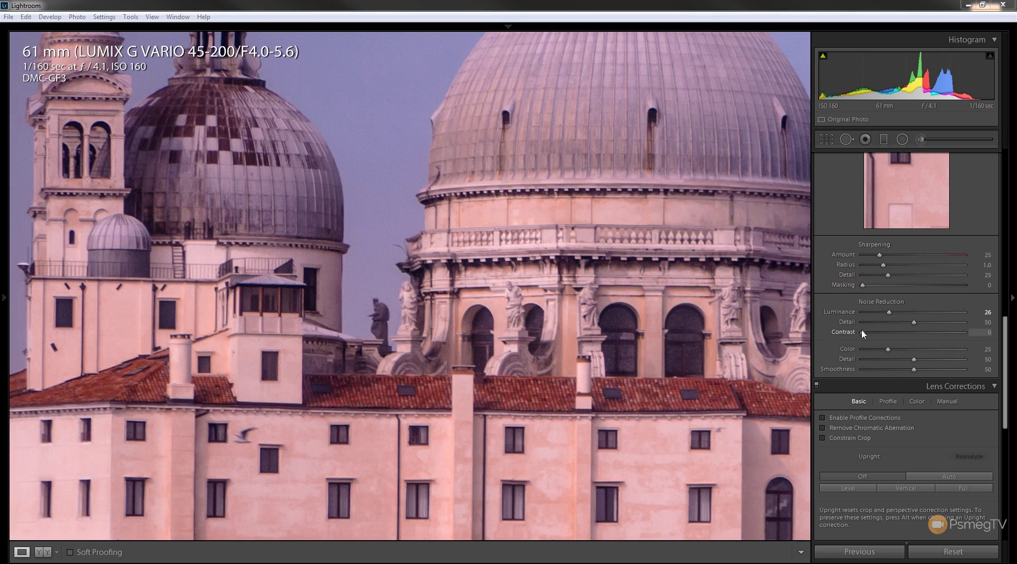
Raise Sharpening Masking to 64 using the Alt black-and-white preview
drag(537, 172, 544, 296)
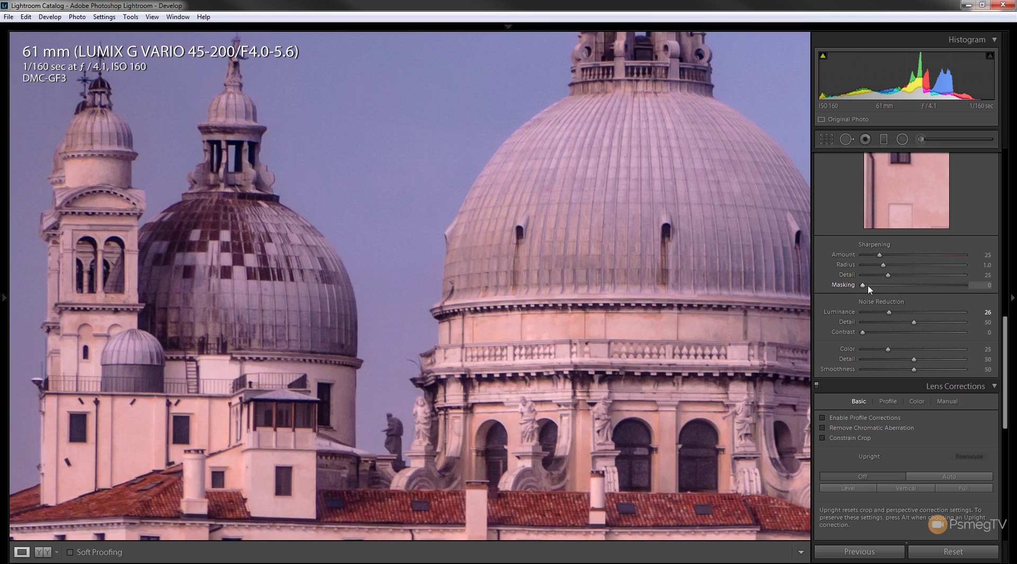
key(alt)
drag(864, 286, 916, 288)
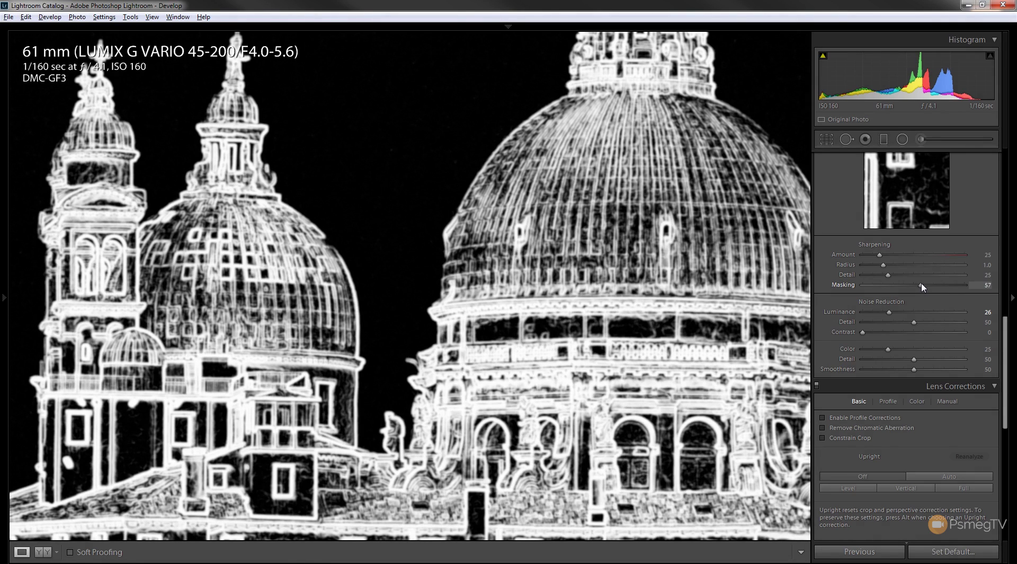
drag(922, 286, 928, 287)
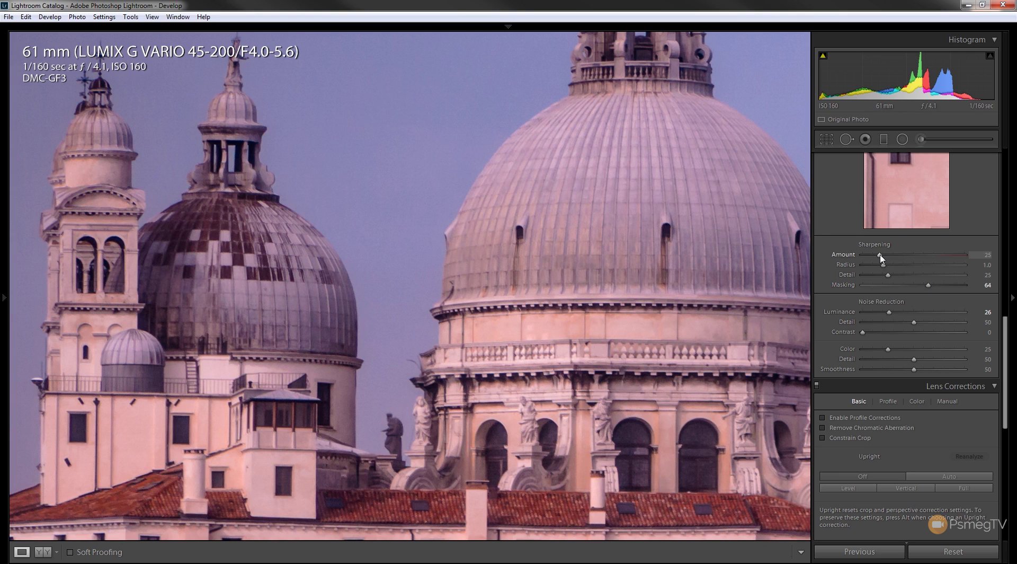
Increase Sharpening Amount to 65, then inspect the lower building and waterfront
drag(880, 255, 908, 256)
drag(358, 464, 533, 329)
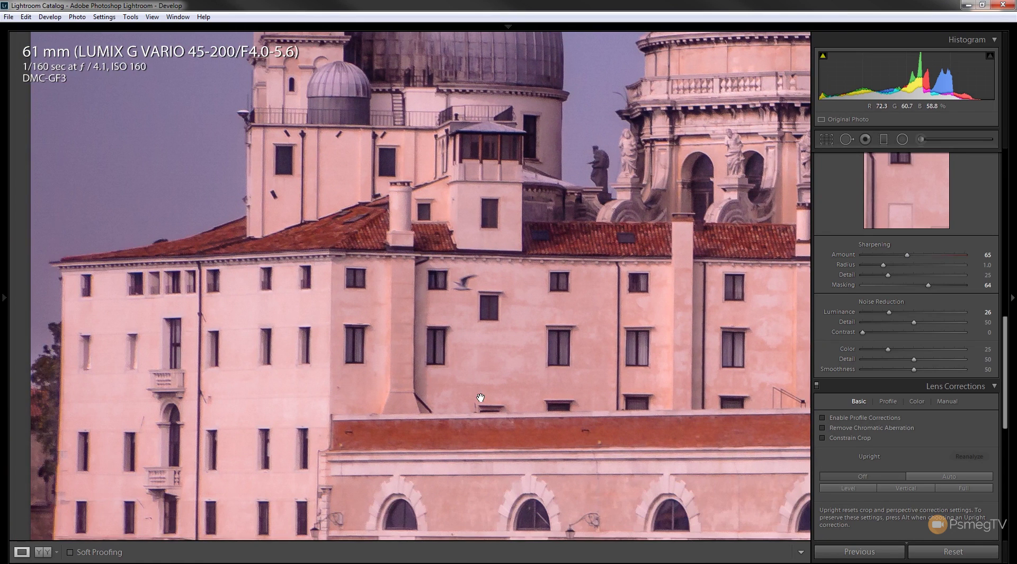
drag(501, 422, 462, 302)
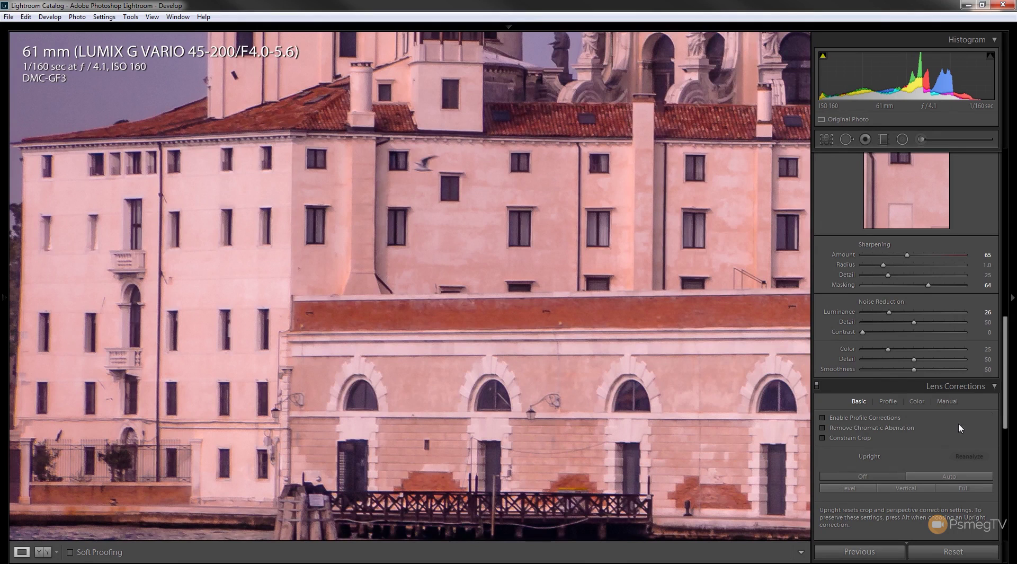
drag(1002, 379, 1012, 458)
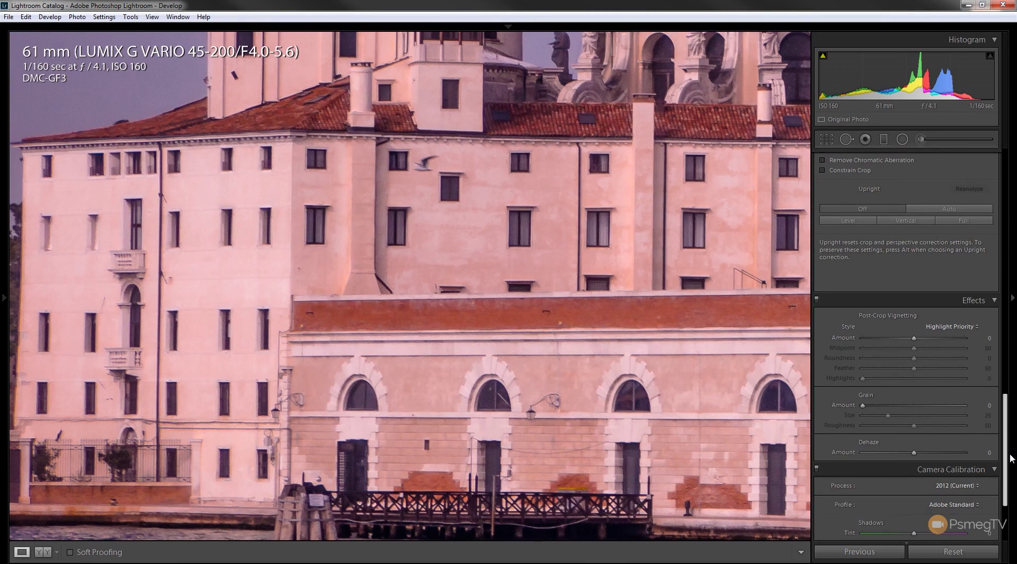
Fit the photo, compare it with the earlier Export history state, then return to the latest Sharpening state
click(487, 363)
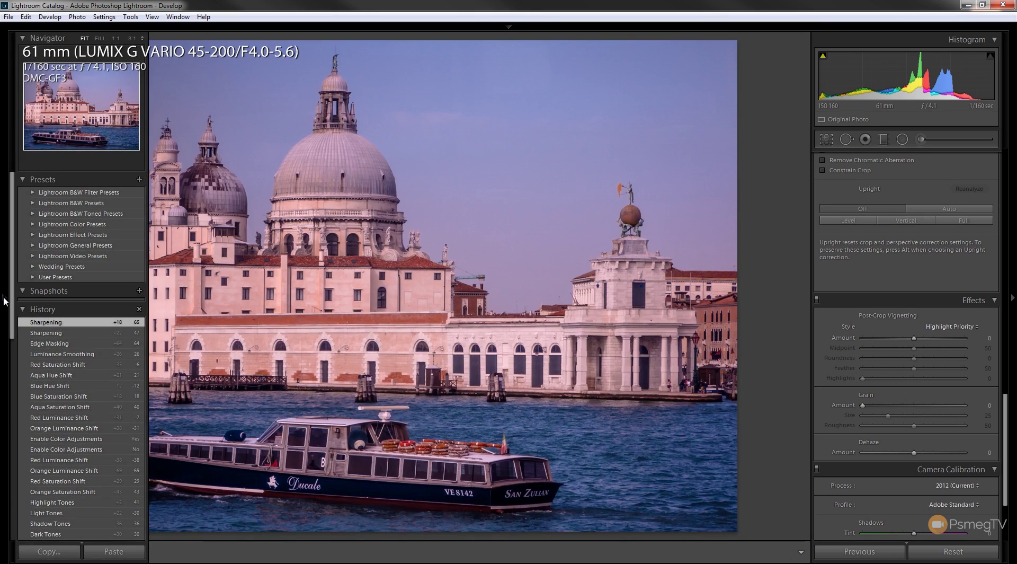
click(5, 300)
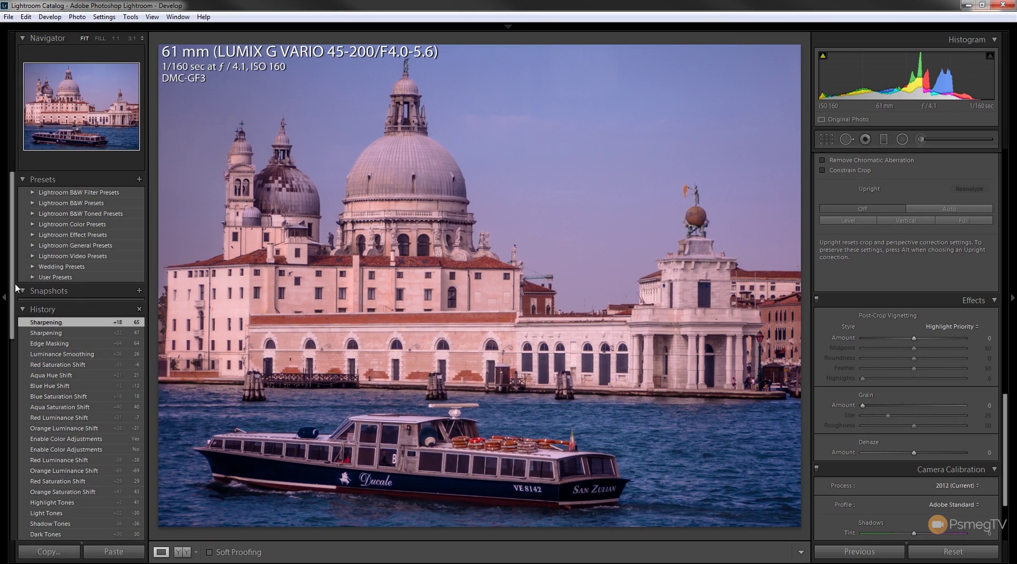
drag(11, 297, 9, 466)
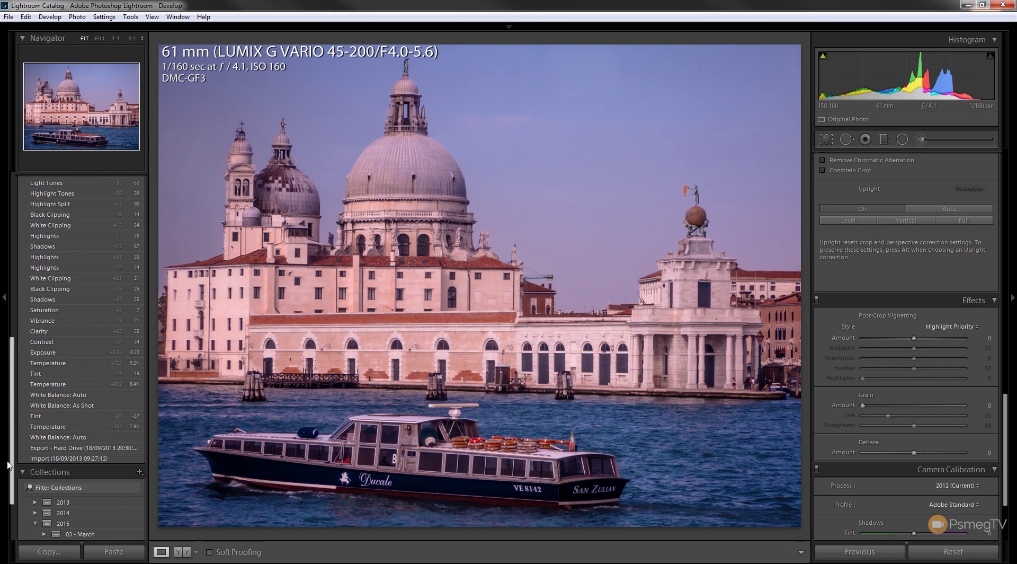
click(62, 448)
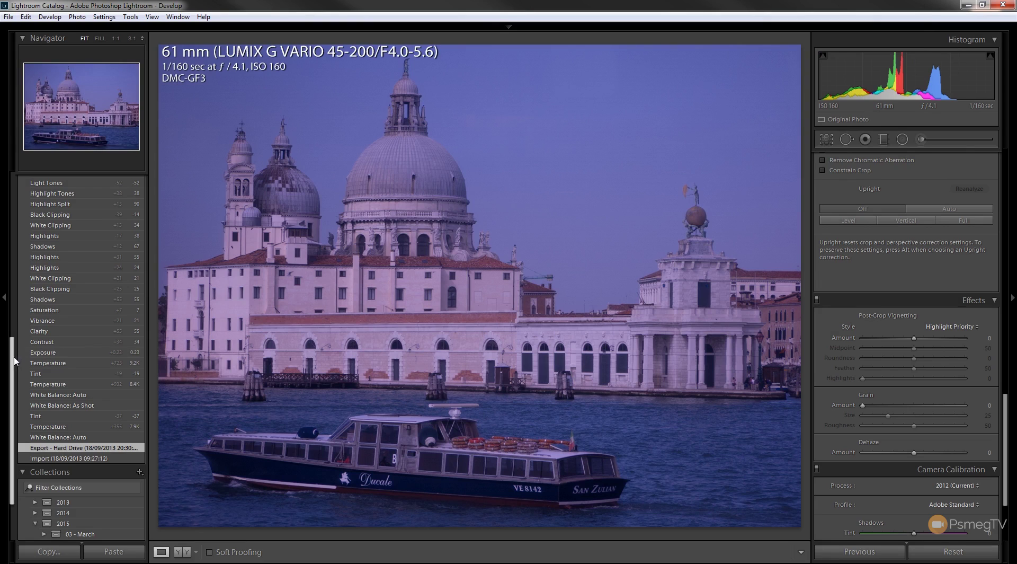
drag(14, 361, 11, 212)
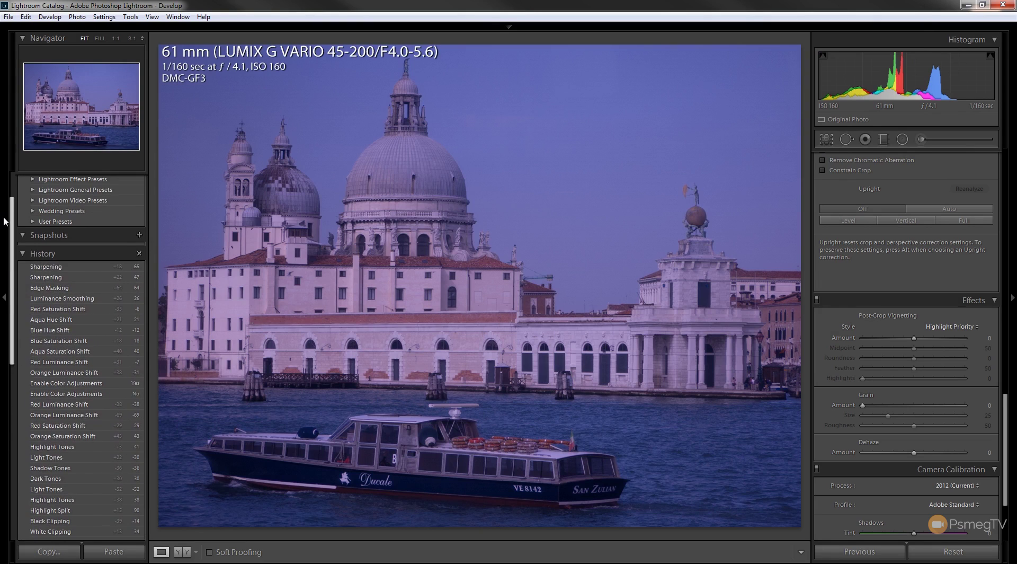
click(59, 268)
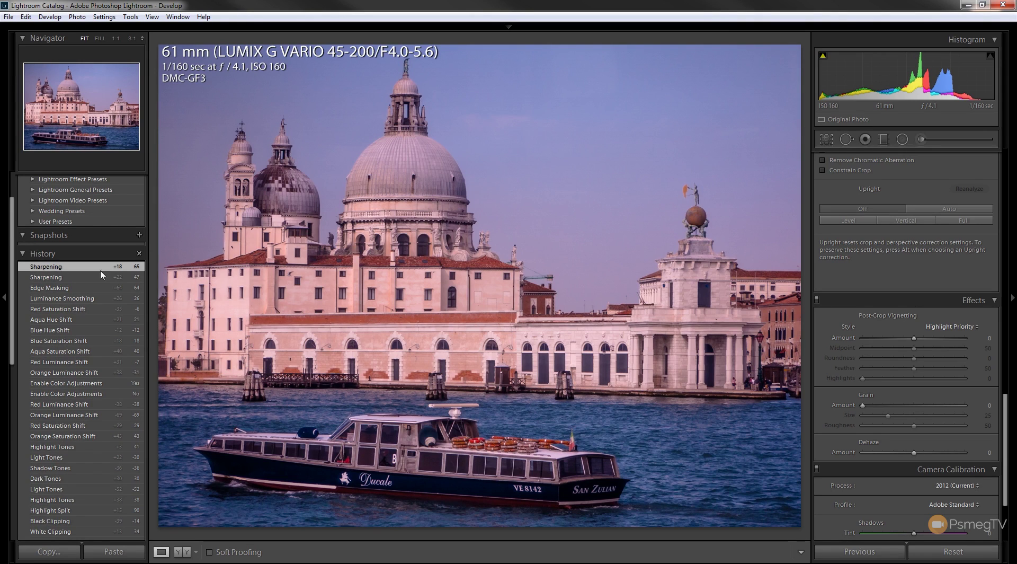
click(5, 299)
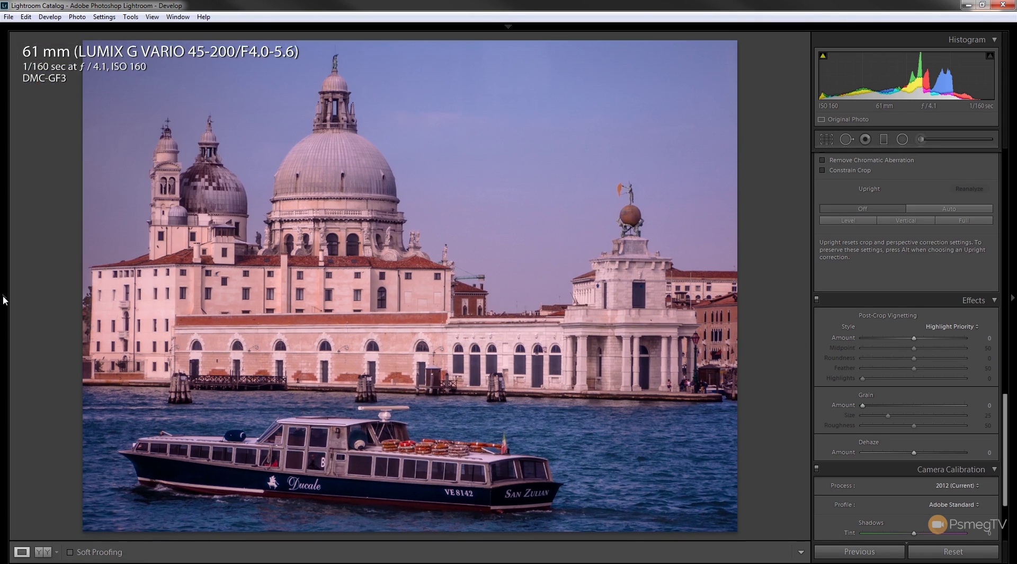